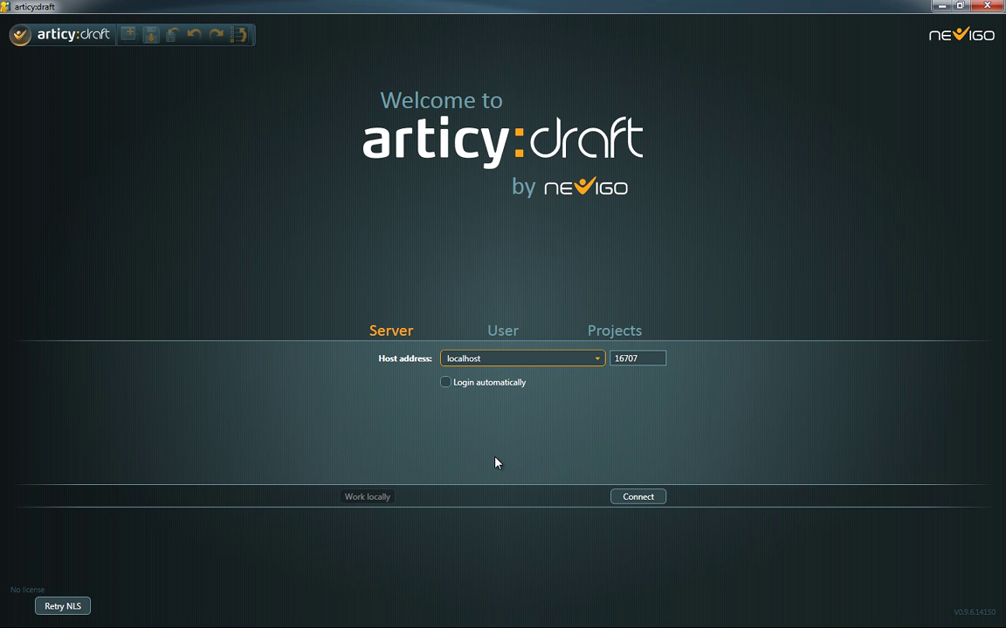
Connect to the localhost:16707 server and log in with the account password.
{"action": "left_click", "coordinate": [622, 496]}
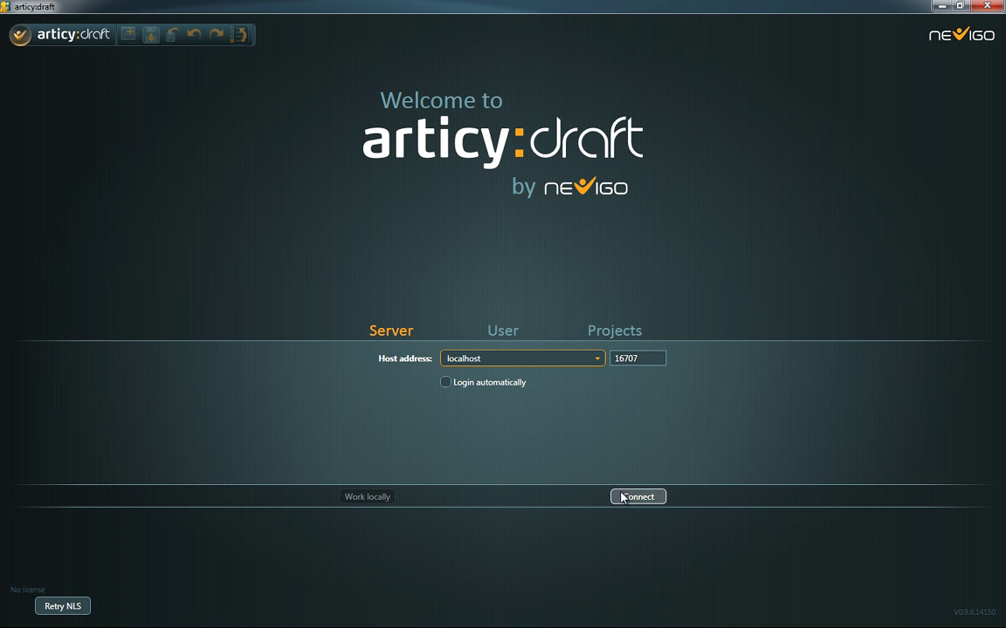
{"action": "left_click", "coordinate": [491, 379]}
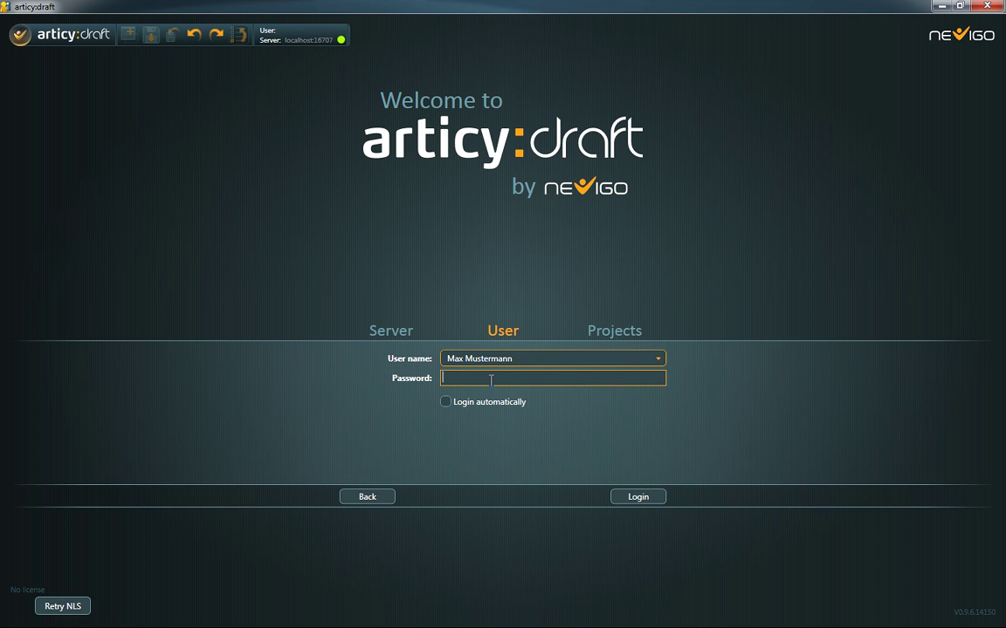
{"action": "type", "text": "*****"}
{"action": "key", "text": "BackSpace"}
{"action": "key", "text": "BackSpace"}
{"action": "key", "text": "BackSpace"}
{"action": "key", "text": "BackSpace"}
{"action": "key", "text": "BackSpace"}
{"action": "type", "text": "**********"}
{"action": "key", "text": "Return"}
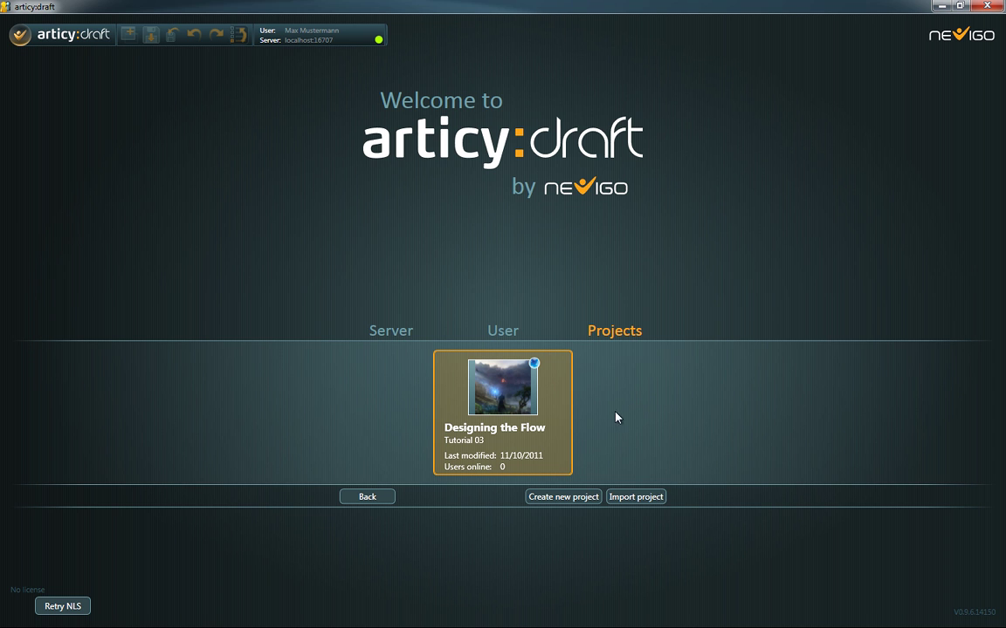
Open Designing the Flow using a new Tutorial working-copy folder inside TestProjects.
{"action": "mouse_move", "coordinate": [510, 477]}
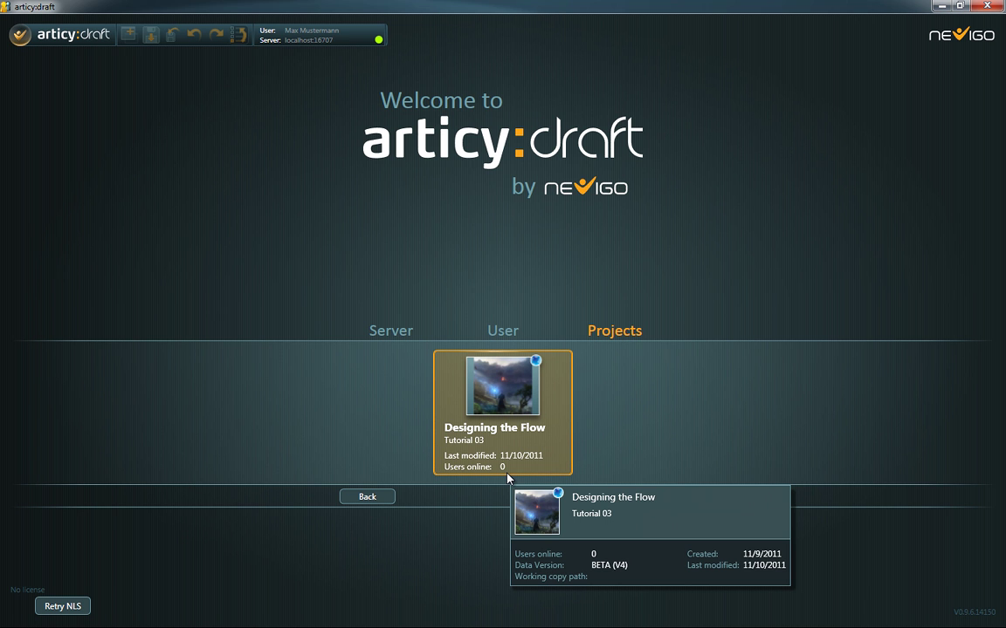
{"action": "double_click", "coordinate": [506, 472]}
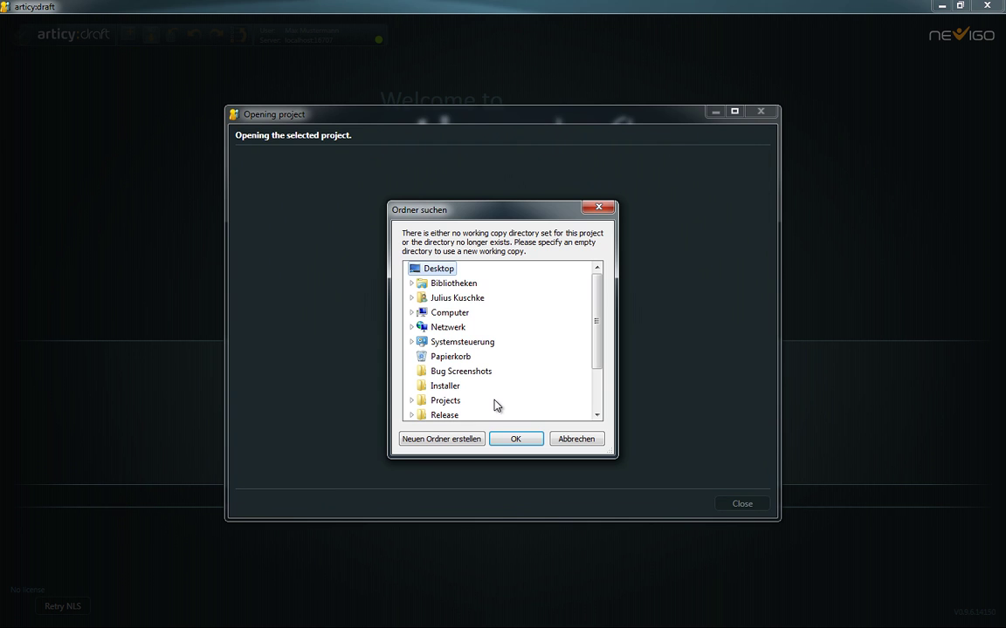
{"action": "scroll", "coordinate": [590, 377], "scroll_direction": "down", "scroll_amount": 2}
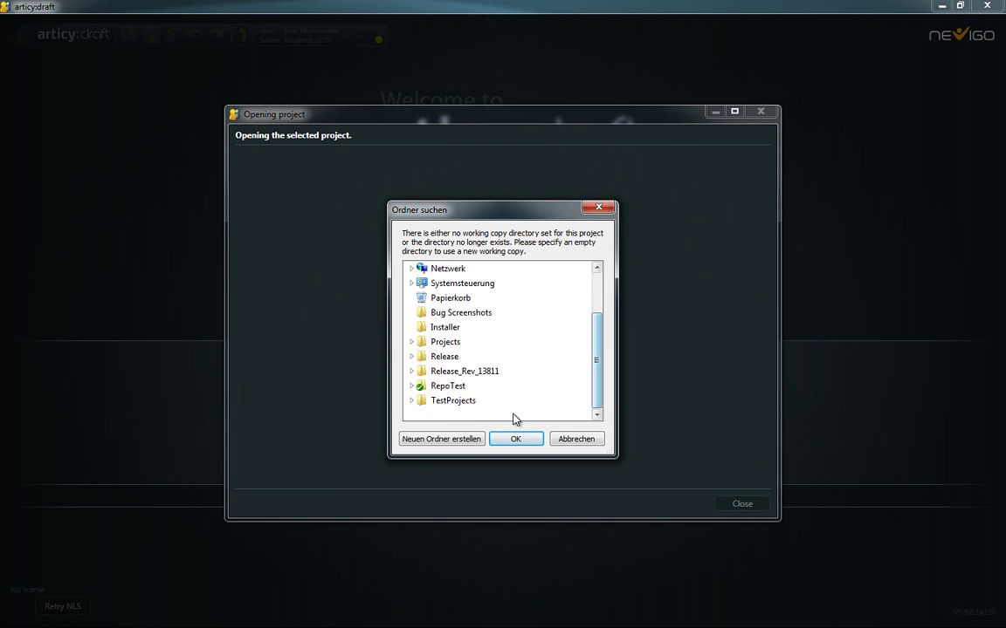
{"action": "left_click", "coordinate": [433, 405]}
{"action": "left_click", "coordinate": [429, 440]}
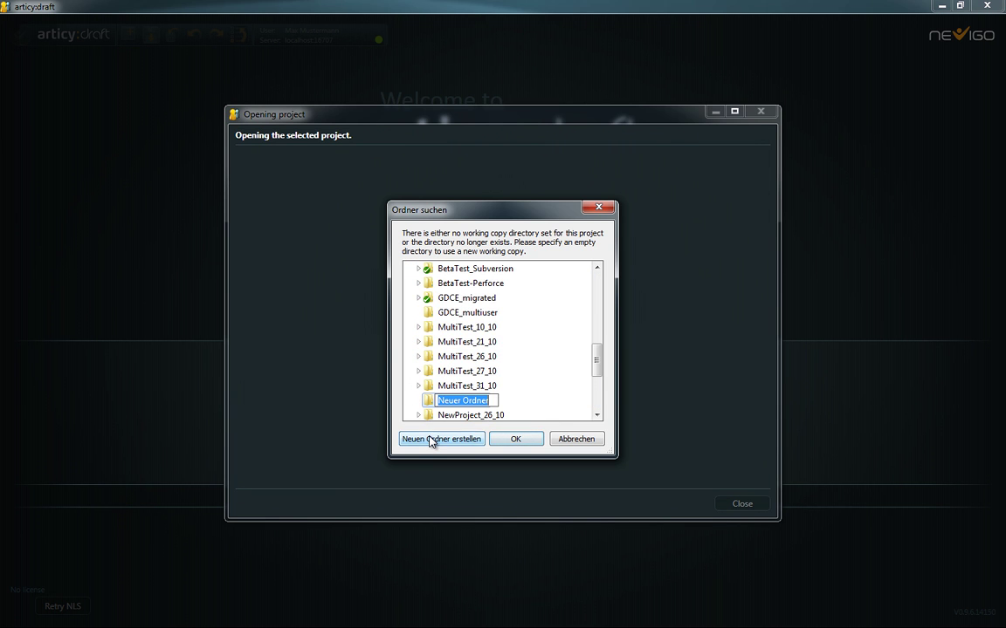
{"action": "type", "text": "Tutorial"}
{"action": "key", "text": "Return"}
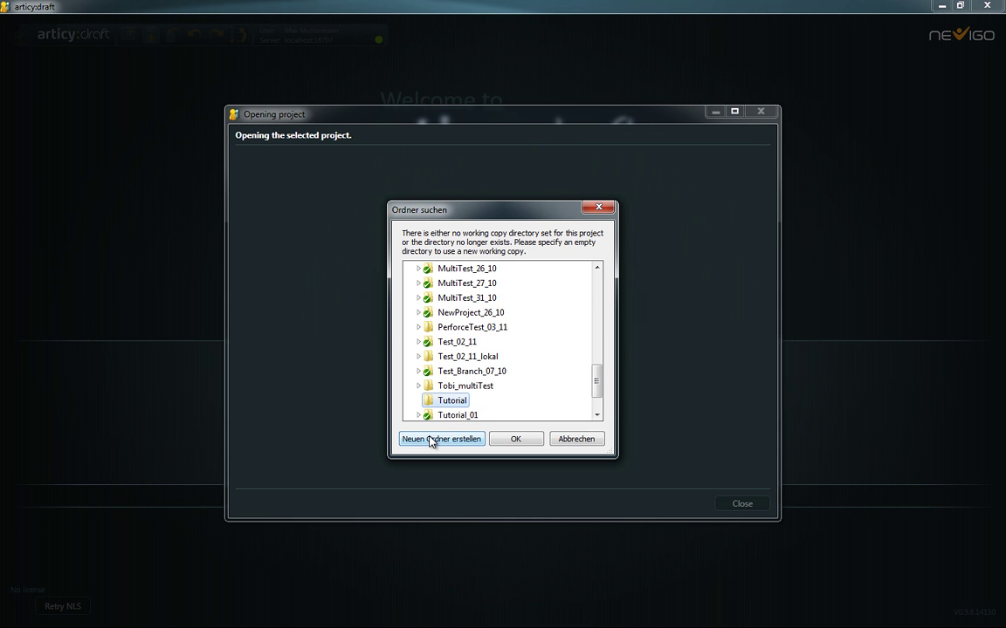
{"action": "left_click", "coordinate": [515, 439]}
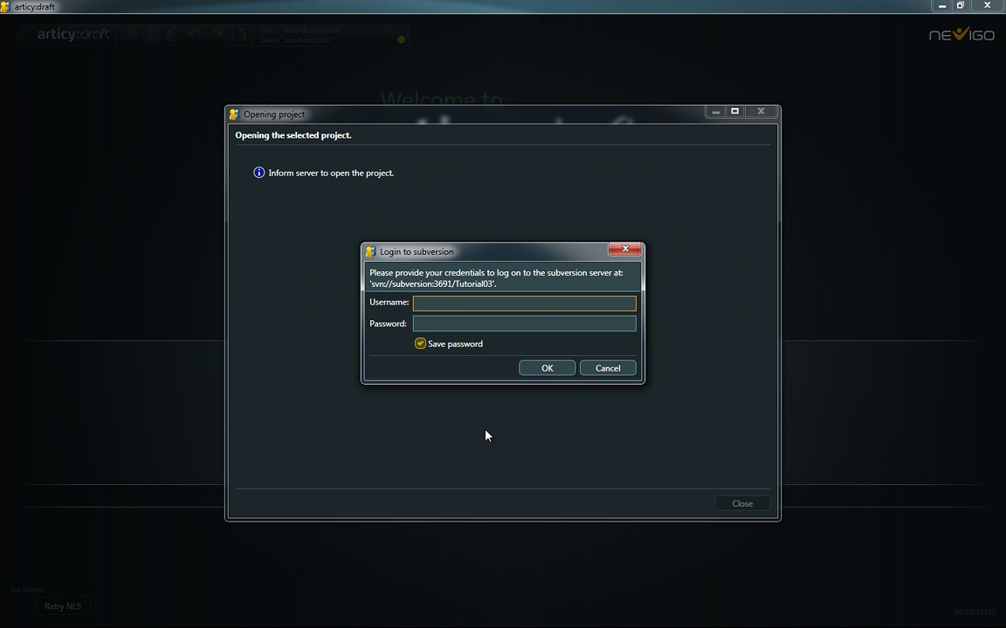
Log in to the subversion server with the username and password.
{"action": "type", "text": "Max Mustermann"}
{"action": "left_click", "coordinate": [489, 324]}
{"action": "type", "text": "•••••••••••"}
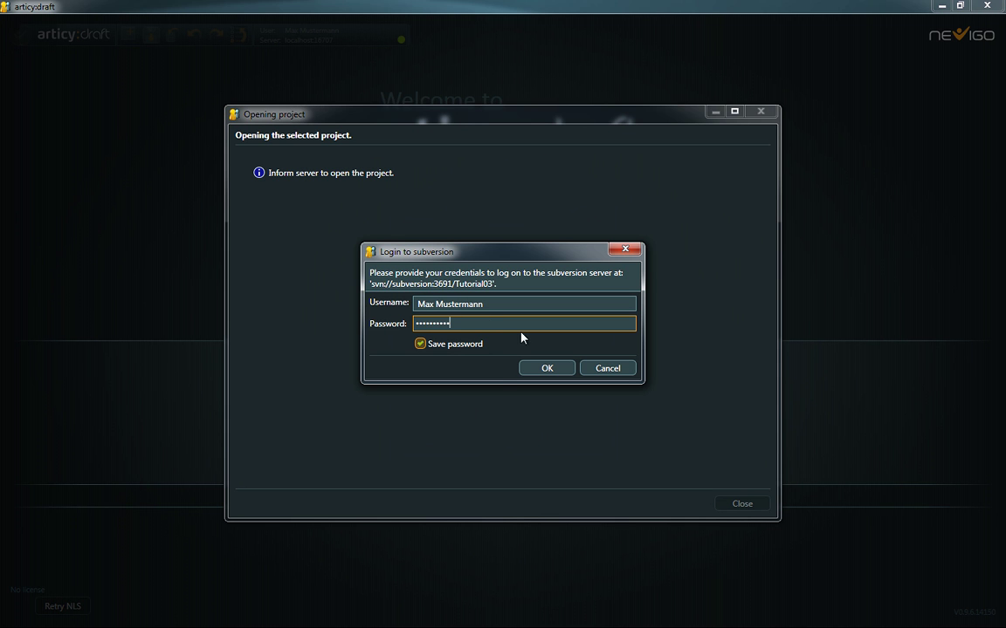
{"action": "left_click", "coordinate": [546, 369]}
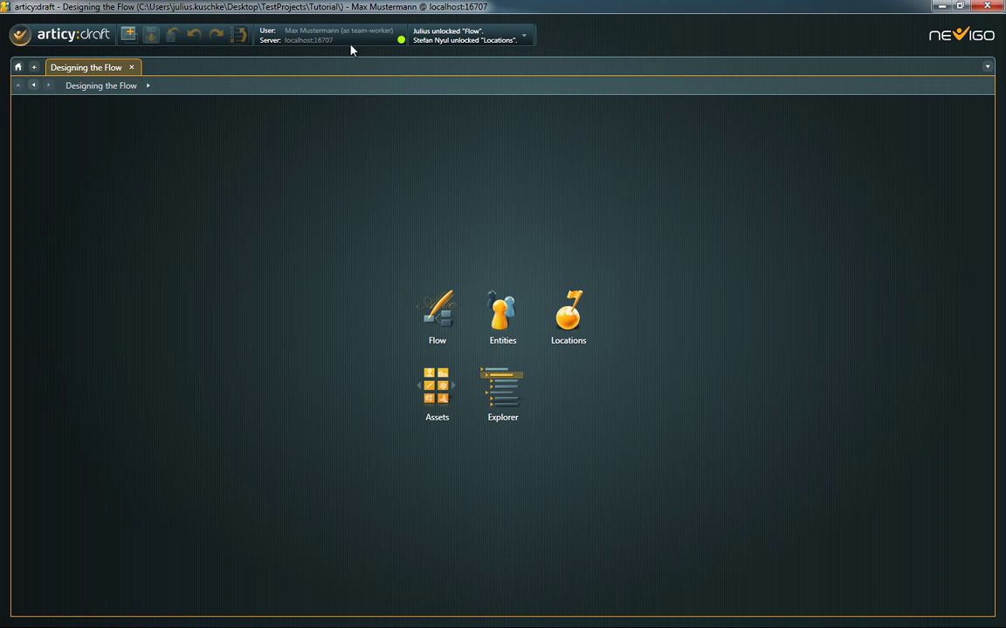
Check the lock notification history in the header, then close it.
{"action": "mouse_move", "coordinate": [401, 42]}
{"action": "left_click", "coordinate": [524, 38]}
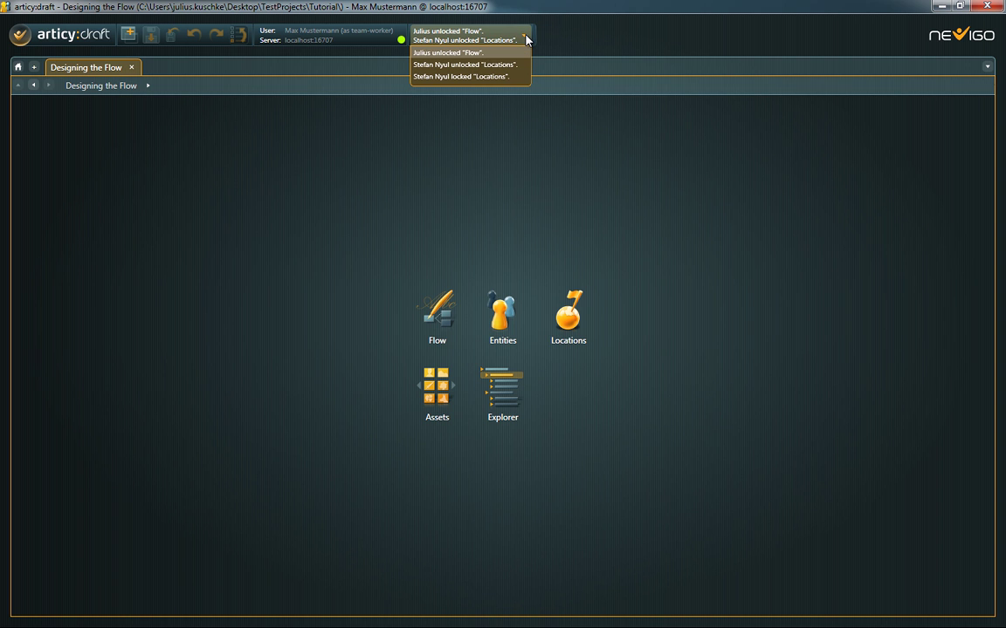
{"action": "left_click", "coordinate": [527, 39]}
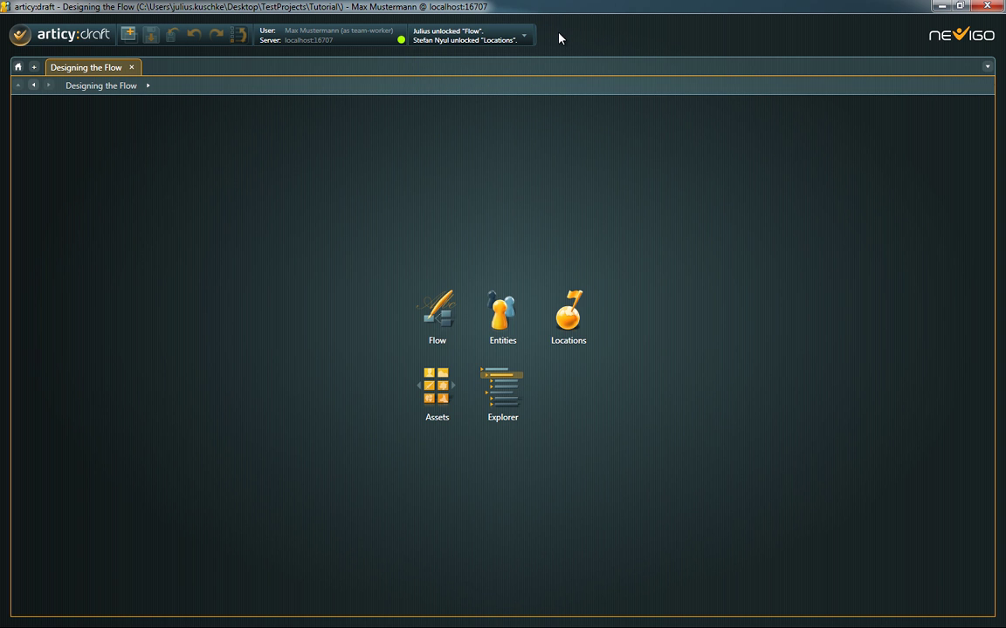
In the Explorer, filter the tree to partitions only, then reset it to show all items.
{"action": "left_click", "coordinate": [508, 390]}
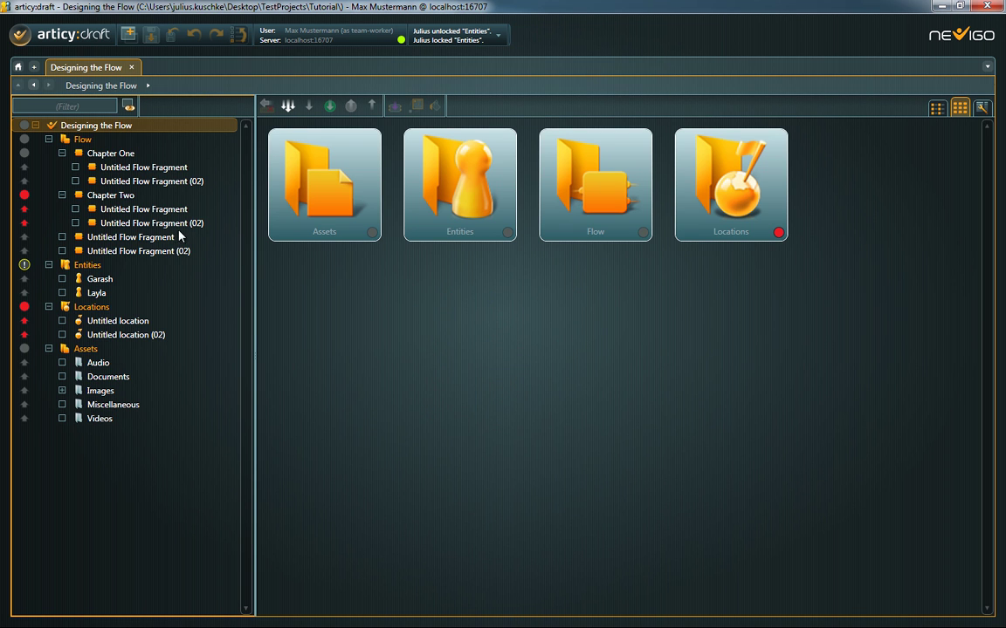
{"action": "left_click", "coordinate": [128, 105]}
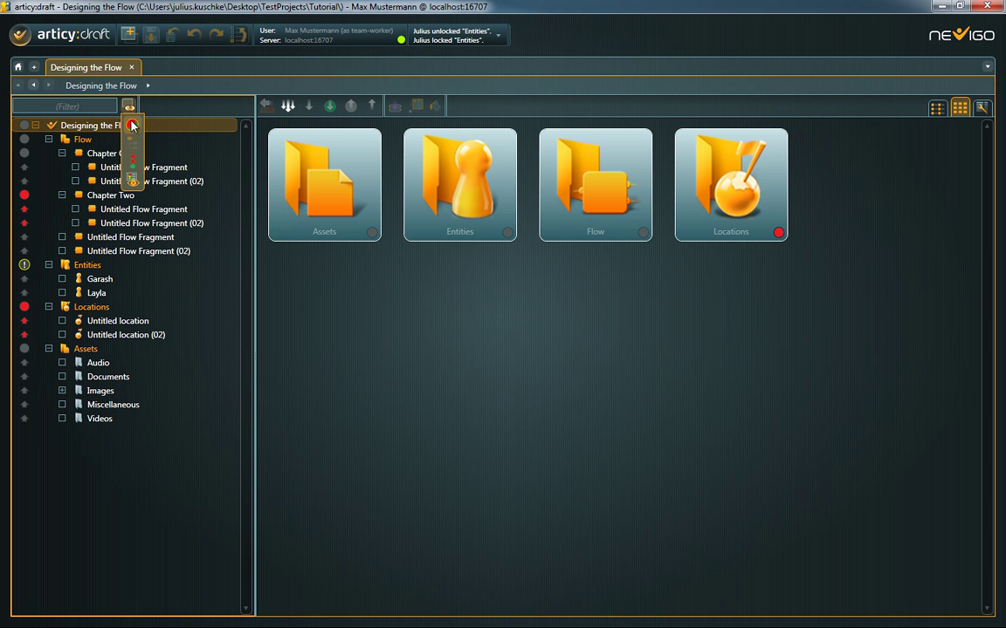
{"action": "left_click", "coordinate": [132, 126]}
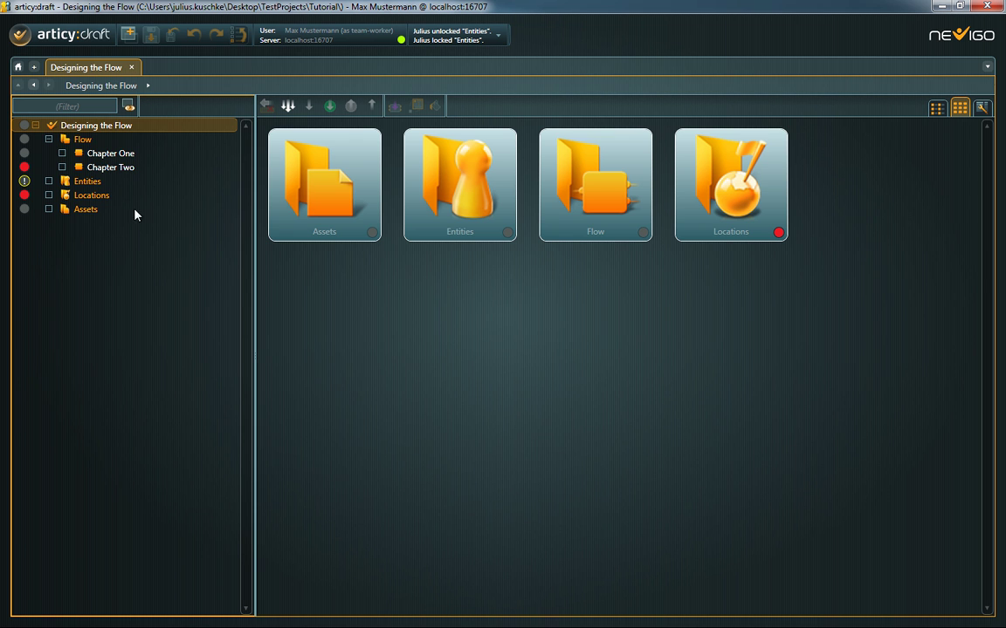
{"action": "left_click", "coordinate": [128, 105]}
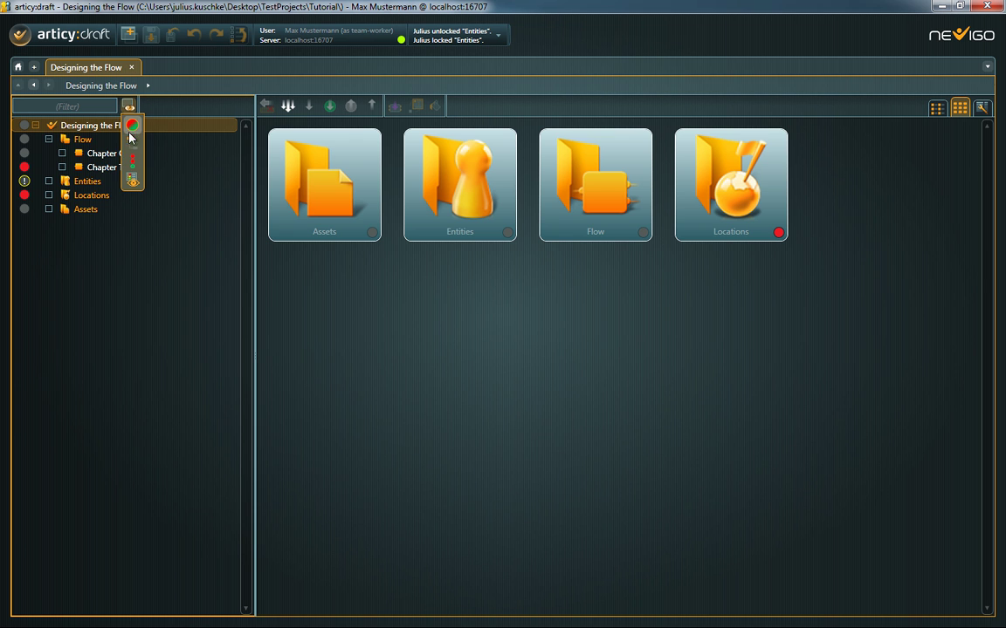
{"action": "left_click", "coordinate": [132, 180]}
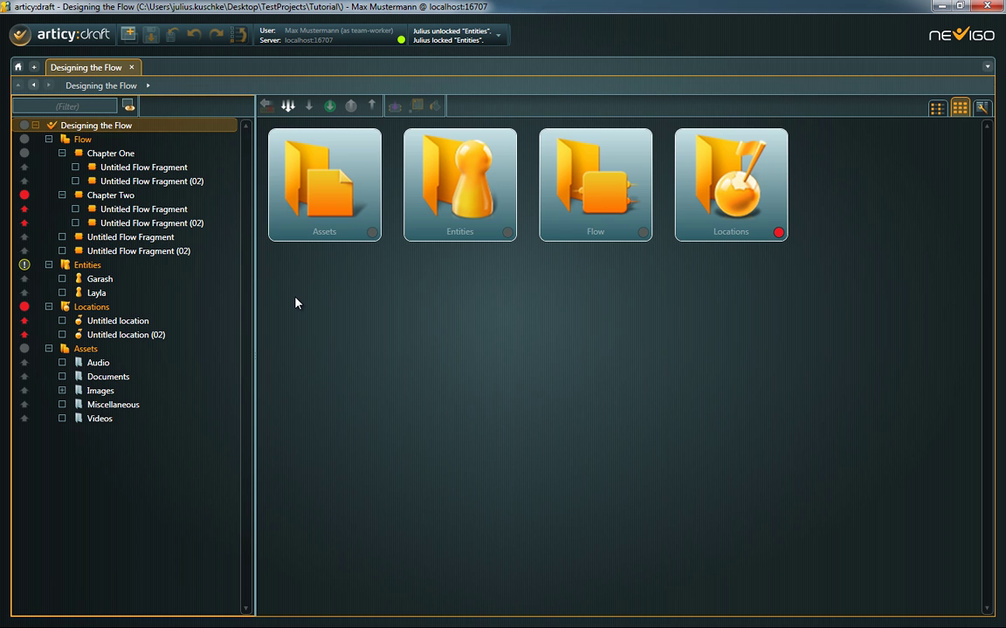
Open the Flow folder and read the lock-status tooltips beside the tree items.
{"action": "left_click", "coordinate": [94, 140]}
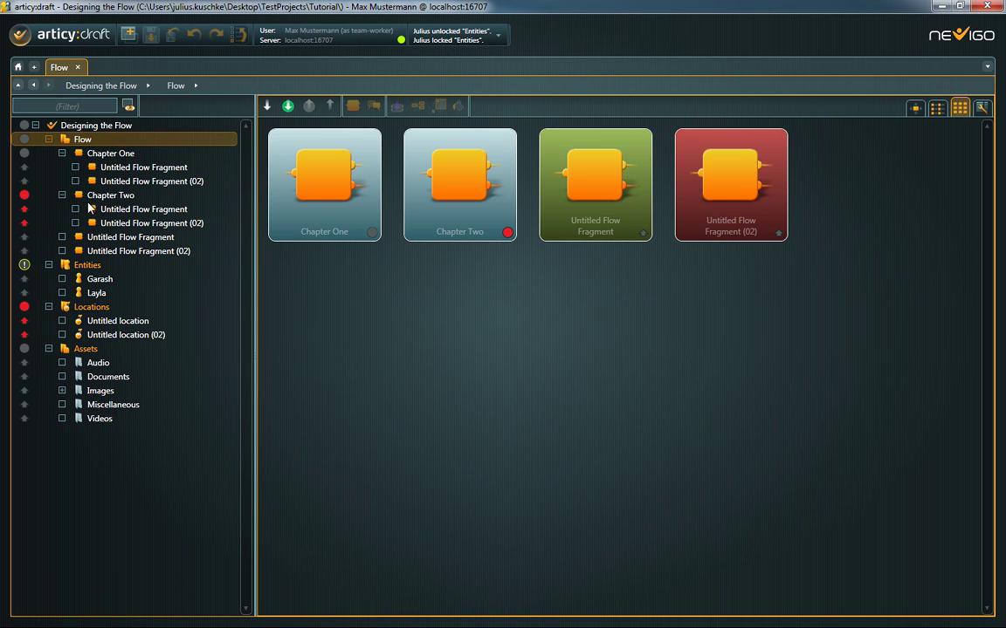
{"action": "mouse_move", "coordinate": [32, 151]}
{"action": "mouse_move", "coordinate": [24, 175]}
{"action": "mouse_move", "coordinate": [24, 243]}
Lock the Chapter One partition for editing and publish its changes.
{"action": "left_click", "coordinate": [319, 221]}
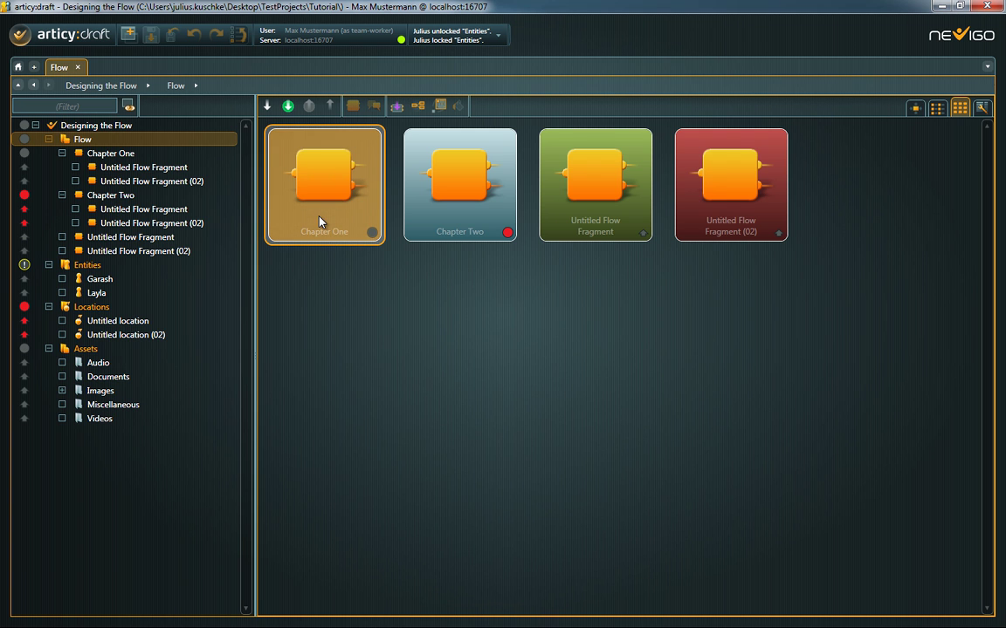
{"action": "left_click", "coordinate": [288, 106]}
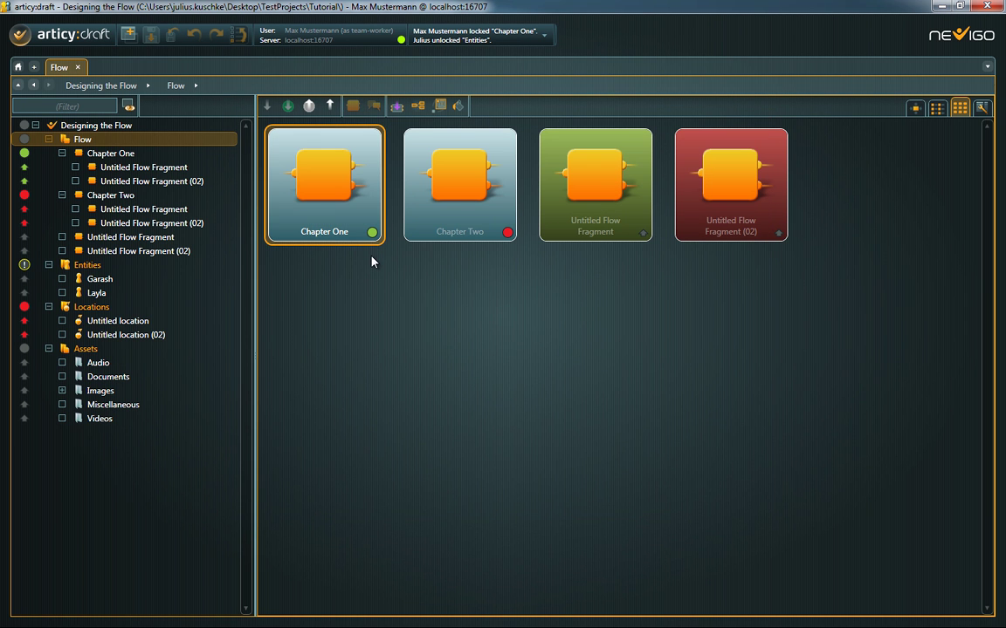
{"action": "left_click", "coordinate": [371, 262]}
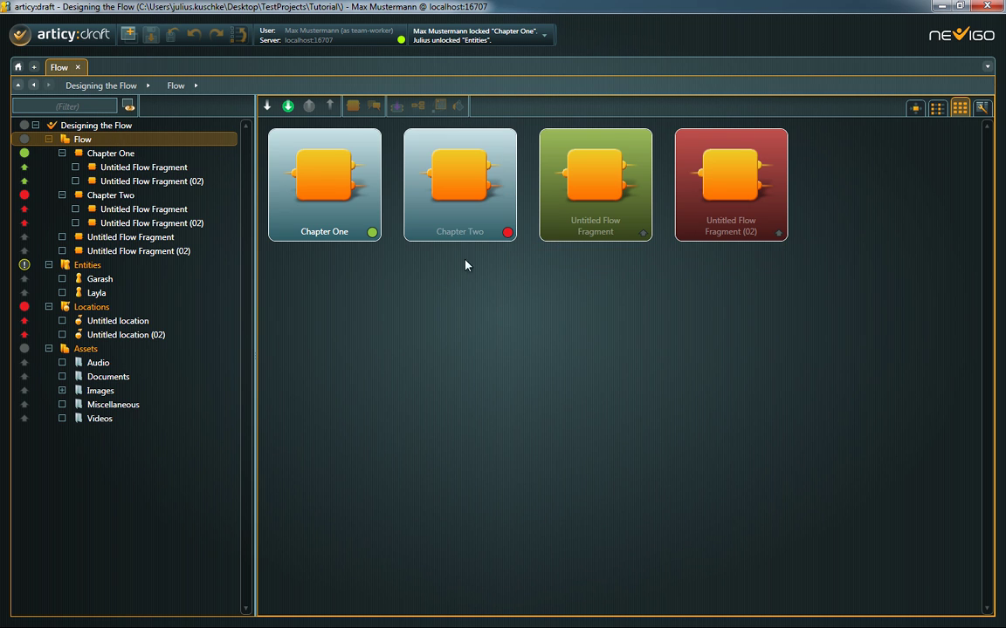
{"action": "left_click", "coordinate": [337, 244]}
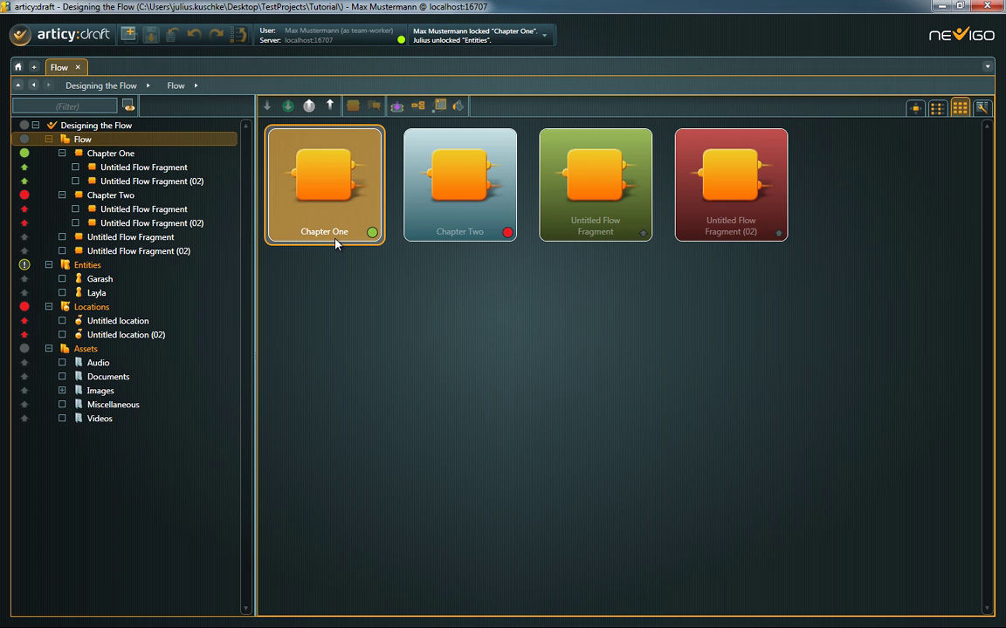
{"action": "left_click", "coordinate": [331, 107]}
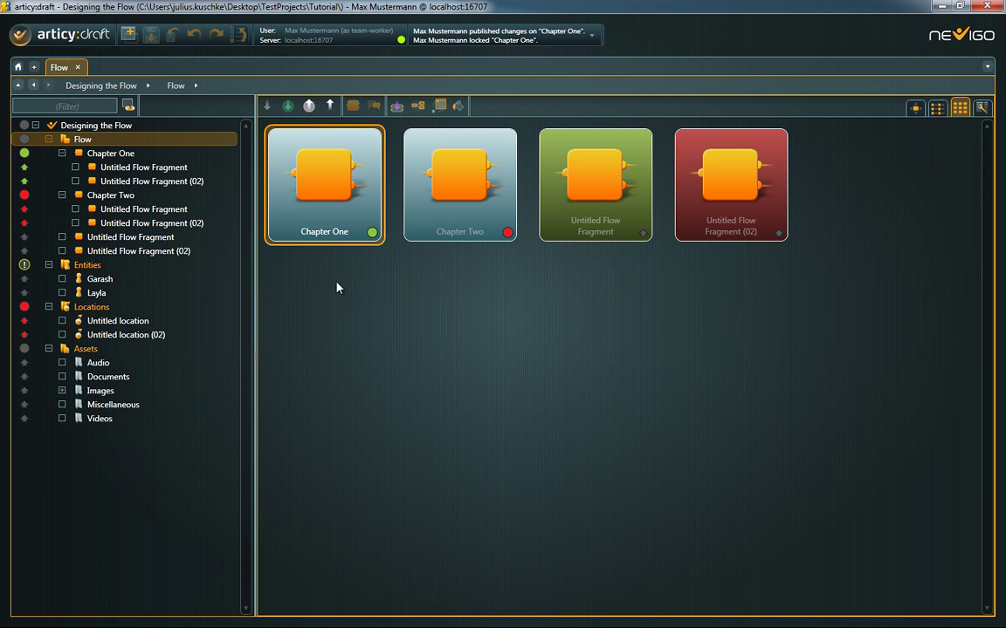
Publish Chapter One and release its lock, then check the Entities lock status.
{"action": "left_click", "coordinate": [310, 107]}
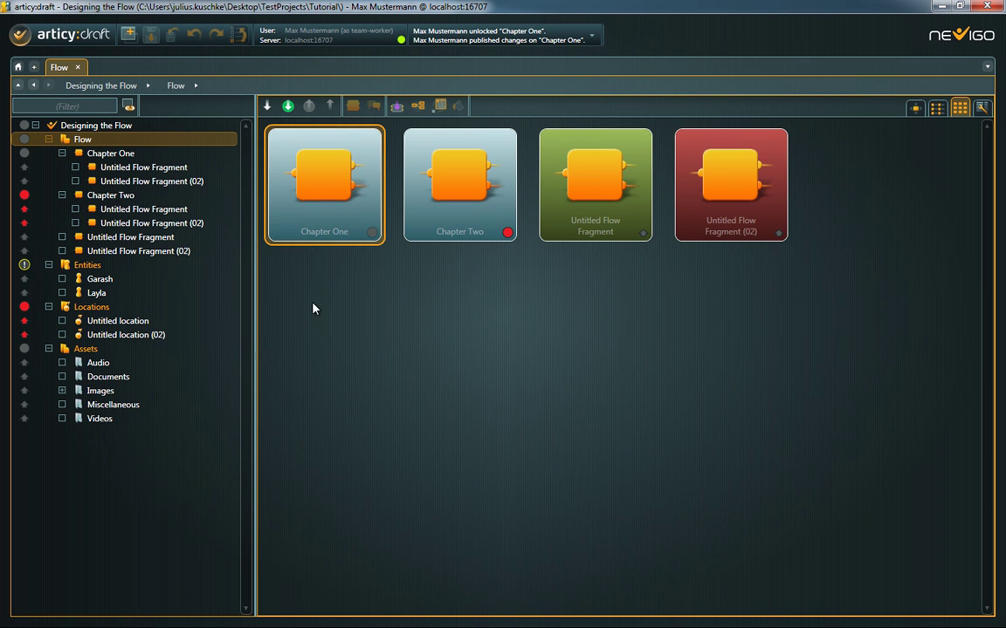
{"action": "left_click", "coordinate": [314, 309]}
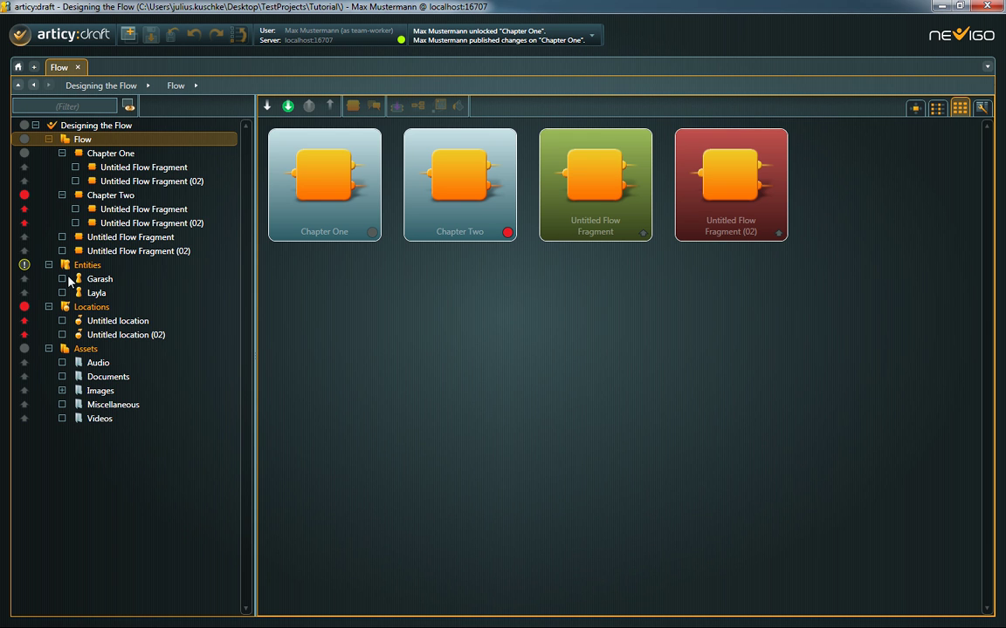
Select the Entities partition and update it from the server.
{"action": "mouse_move", "coordinate": [23, 266]}
{"action": "left_click", "coordinate": [85, 267]}
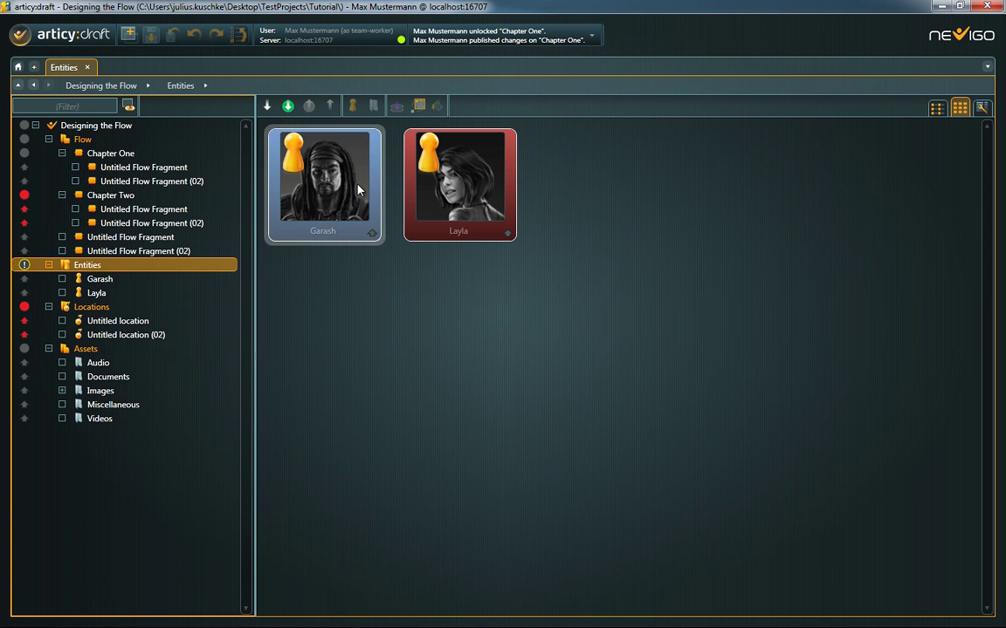
{"action": "left_click", "coordinate": [266, 105]}
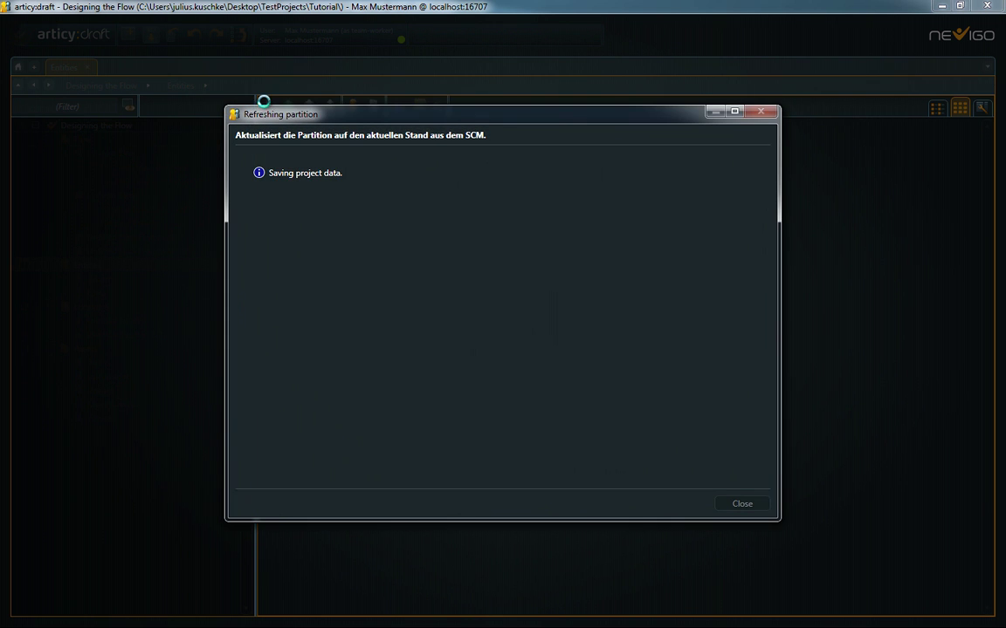